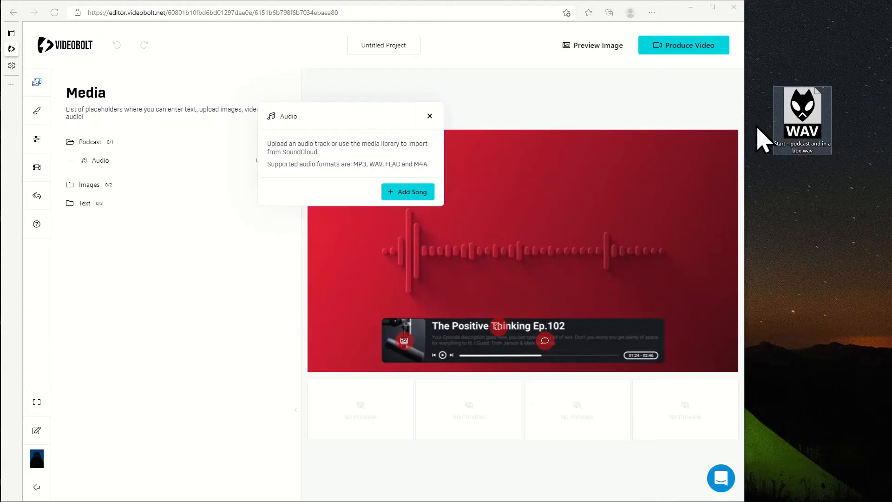
Upload the podcast WAV file from the desktop into the Audio placeholder.
{"action": "left_click_drag", "start_coordinate": [797, 122], "coordinate": [376, 173]}
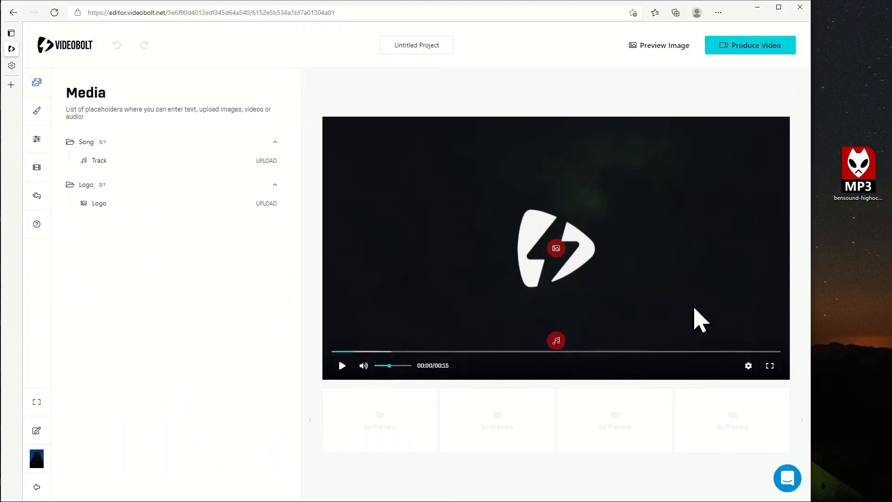
Upload the bensound-highoctane MP3 from the desktop into the Track placeholder of the logo template.
{"action": "left_click", "coordinate": [558, 341]}
{"action": "left_click_drag", "start_coordinate": [863, 176], "coordinate": [560, 363]}
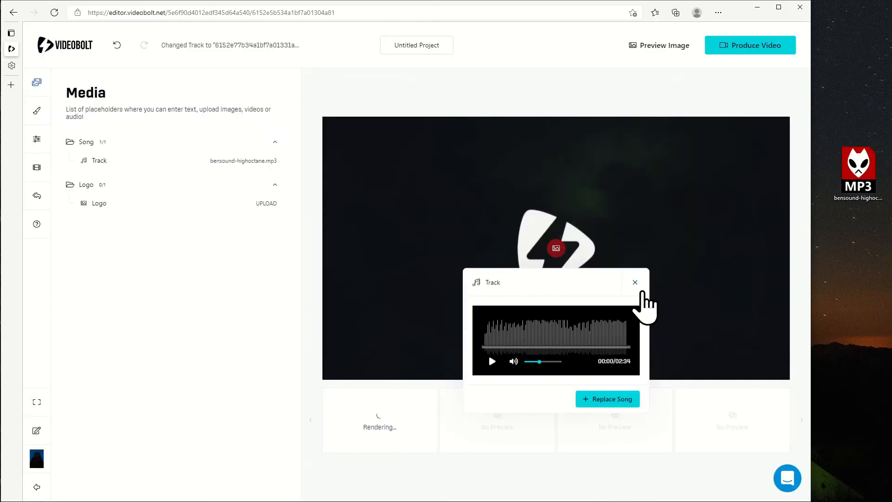
{"action": "left_click", "coordinate": [635, 282]}
Disable the Logo placeholder and start producing the video.
{"action": "left_click", "coordinate": [557, 249]}
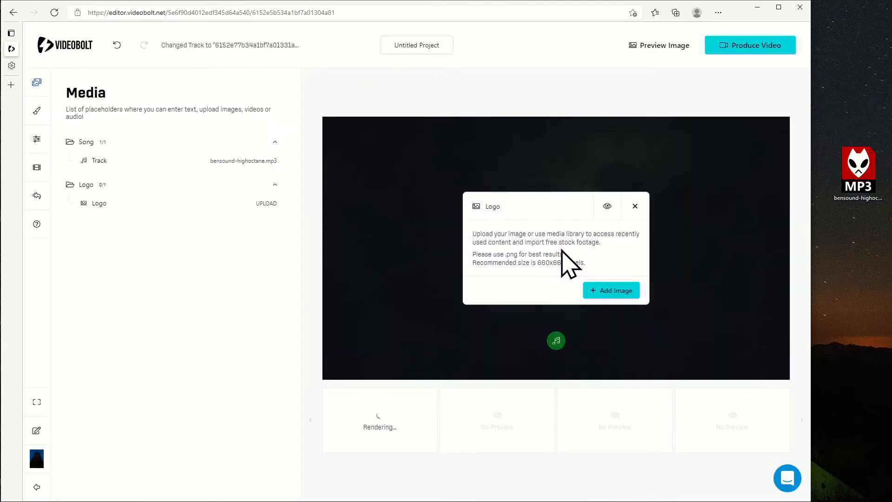
{"action": "left_click", "coordinate": [608, 206]}
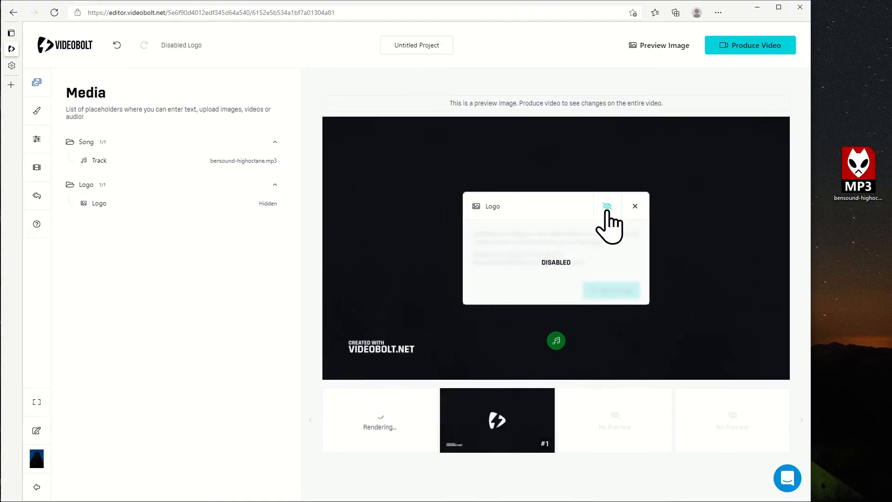
{"action": "left_click", "coordinate": [635, 208]}
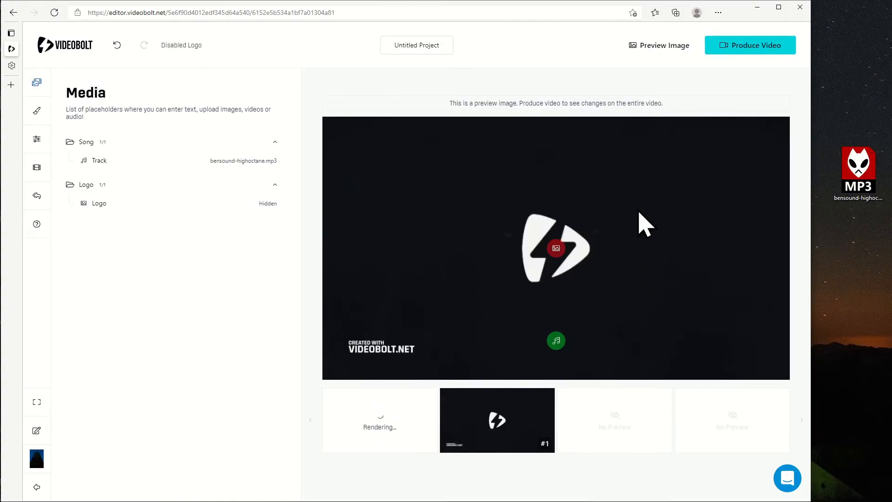
{"action": "left_click", "coordinate": [732, 46]}
{"action": "left_click", "coordinate": [503, 365]}
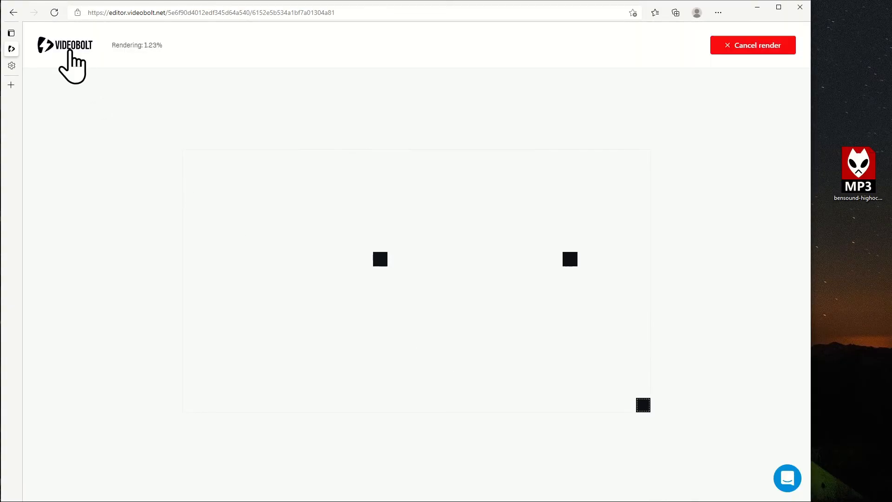
Return to the template library, search for "circular" and open the glowing ring visualizer template for editing.
{"action": "left_click", "coordinate": [70, 52]}
{"action": "left_click", "coordinate": [474, 301]}
{"action": "left_click", "coordinate": [713, 80]}
{"action": "type", "text": "ci"}
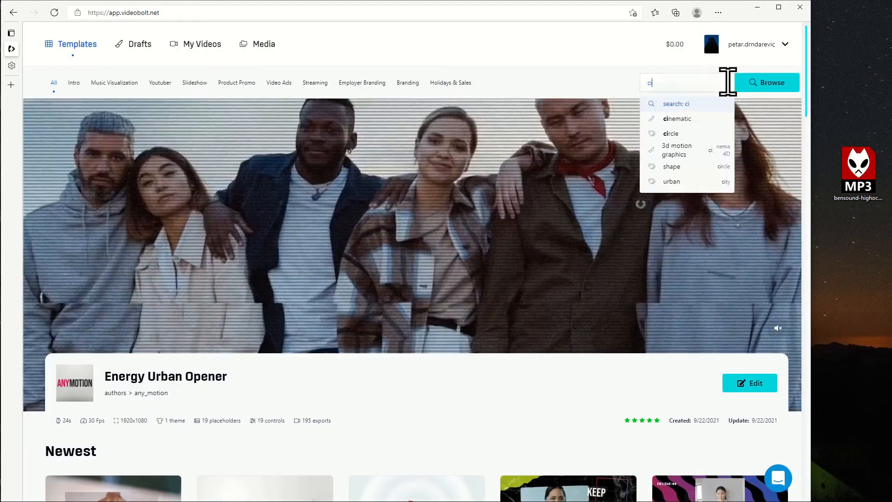
{"action": "type", "text": "rcular"}
{"action": "key", "text": "Return"}
{"action": "left_click", "coordinate": [781, 292]}
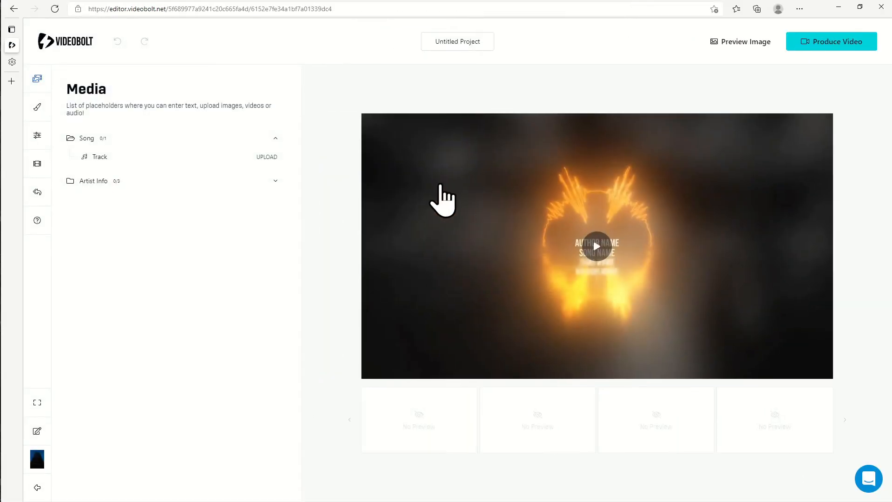
Add the bensound-highoctane song from the media library to the ring visualizer's Track placeholder.
{"action": "left_click", "coordinate": [266, 158]}
{"action": "left_click", "coordinate": [673, 226]}
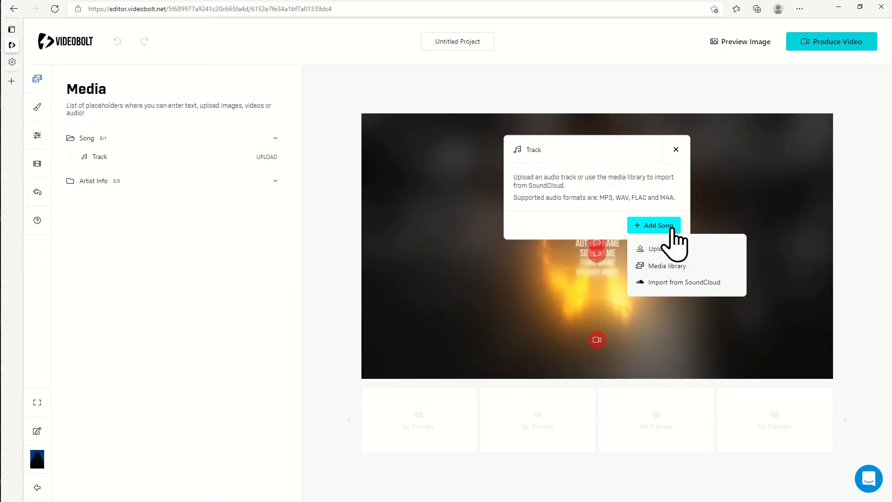
{"action": "left_click", "coordinate": [689, 268]}
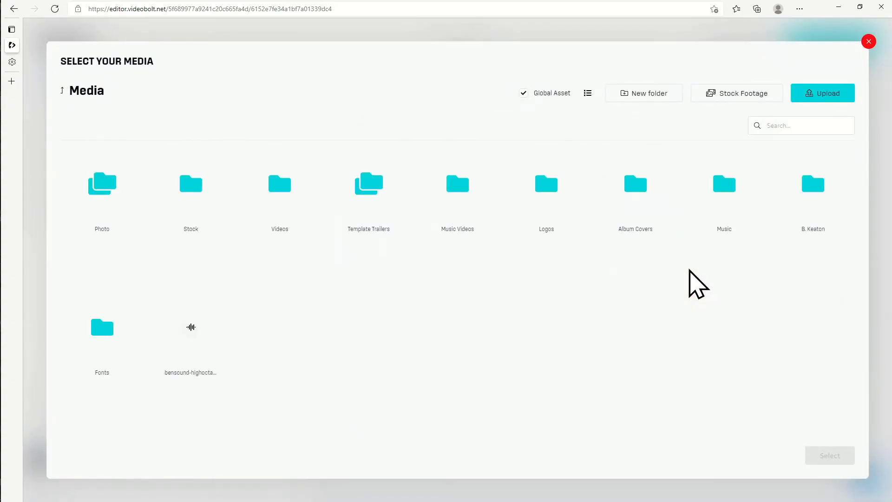
{"action": "double_click", "coordinate": [192, 382]}
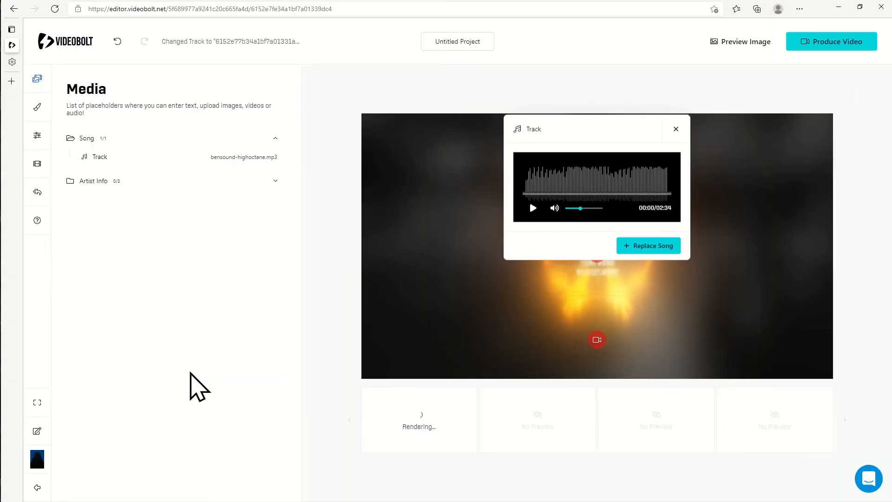
Disable the Author name and Song name placeholders in the Artist Info group.
{"action": "left_click", "coordinate": [131, 184]}
{"action": "left_click", "coordinate": [273, 204]}
{"action": "left_click", "coordinate": [646, 208]}
{"action": "left_click", "coordinate": [250, 222]}
{"action": "left_click", "coordinate": [643, 218]}
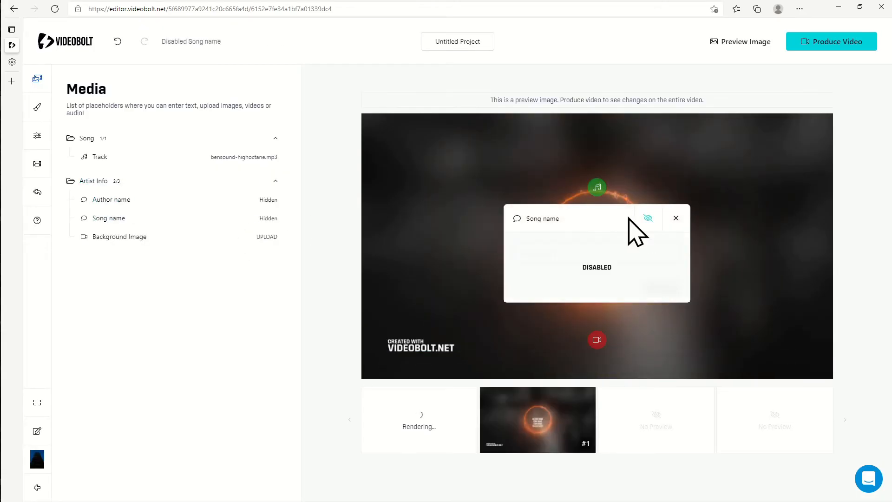
{"action": "left_click", "coordinate": [676, 218]}
Set the Electricity color to hex FFD700.
{"action": "left_click", "coordinate": [45, 134]}
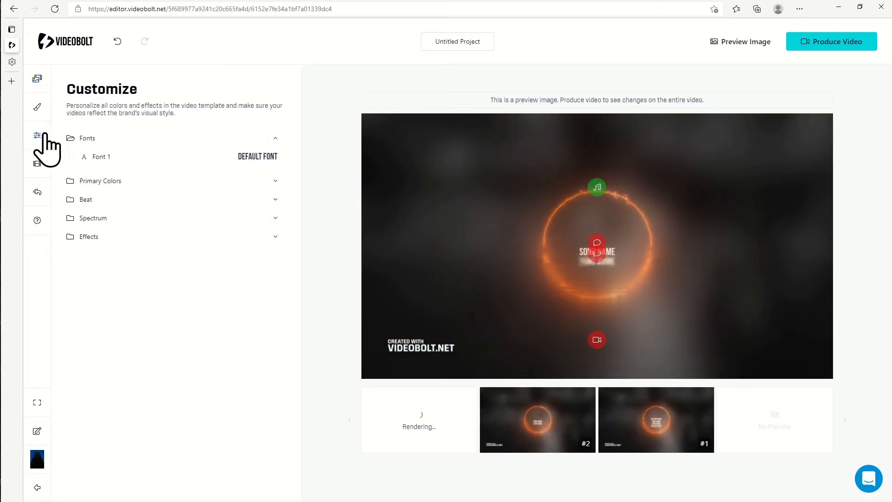
{"action": "left_click", "coordinate": [276, 182]}
{"action": "left_click", "coordinate": [272, 199]}
{"action": "left_click", "coordinate": [321, 311]}
{"action": "type", "text": "FF"}
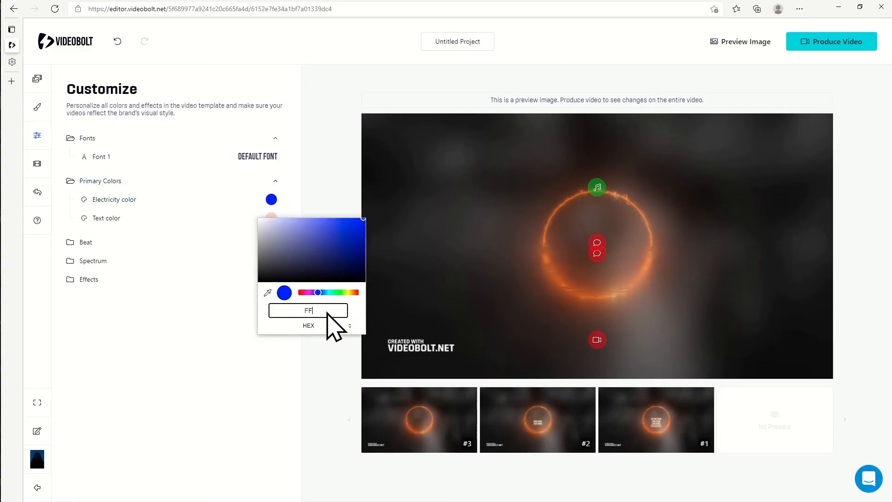
{"action": "type", "text": "D700"}
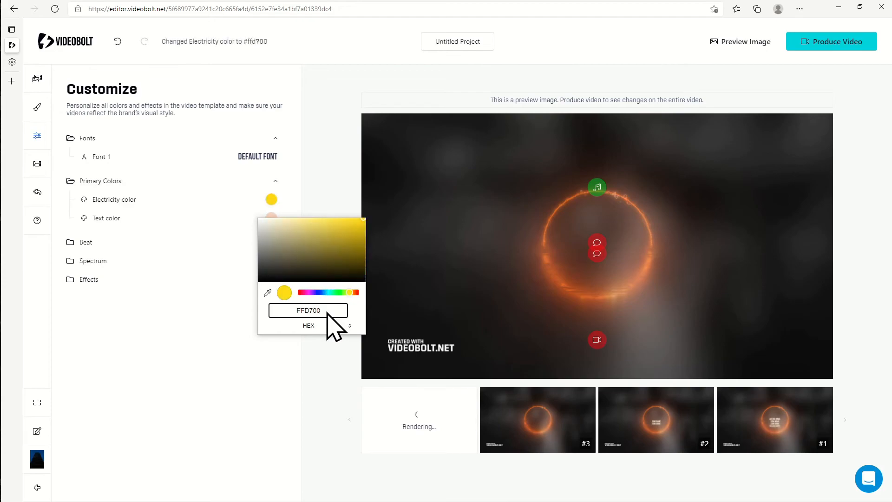
{"action": "left_click", "coordinate": [329, 350]}
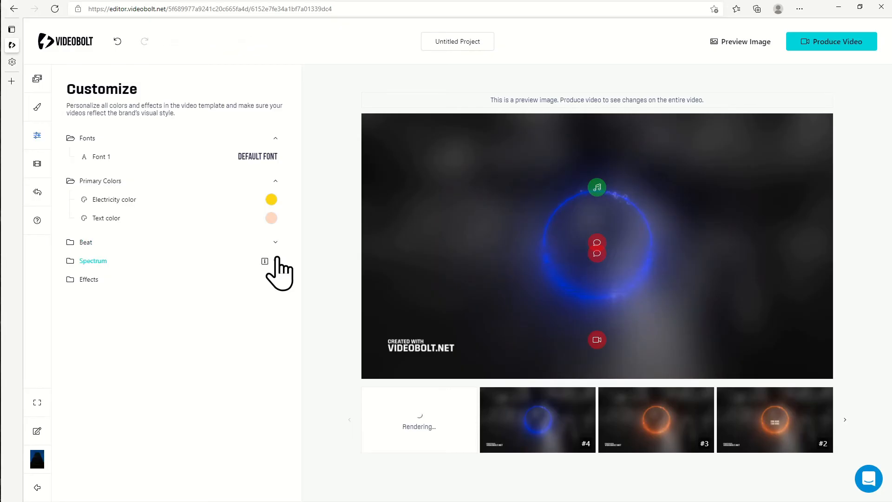
Set the background opacity to 100% and the background blur to 5%.
{"action": "left_click", "coordinate": [274, 278]}
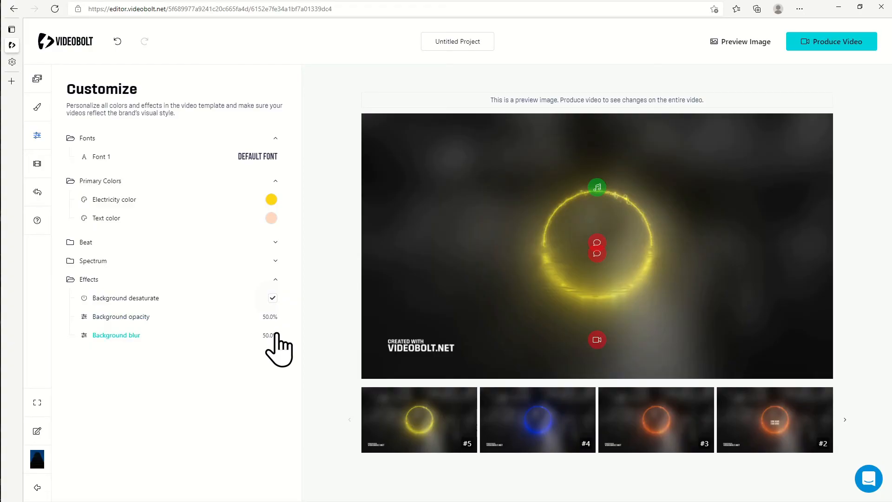
{"action": "left_click", "coordinate": [270, 317]}
{"action": "left_click", "coordinate": [451, 295]}
{"action": "left_click", "coordinate": [270, 335]}
{"action": "left_click", "coordinate": [426, 335]}
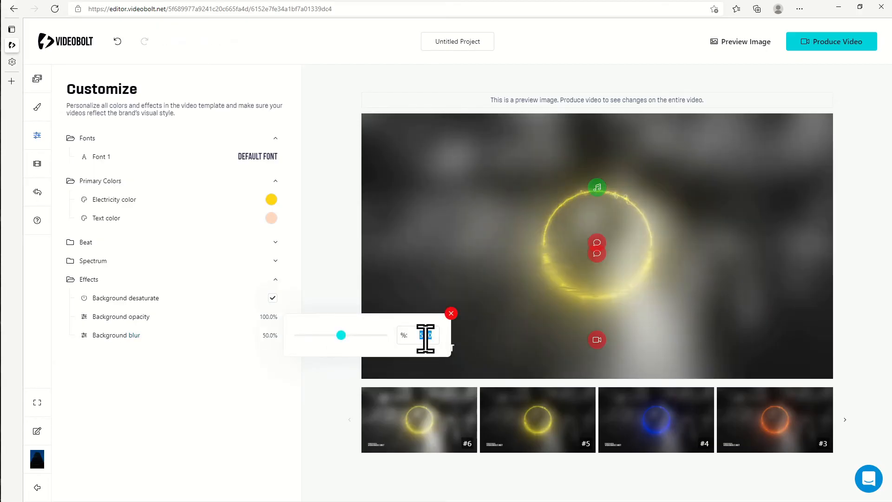
{"action": "type", "text": "1"}
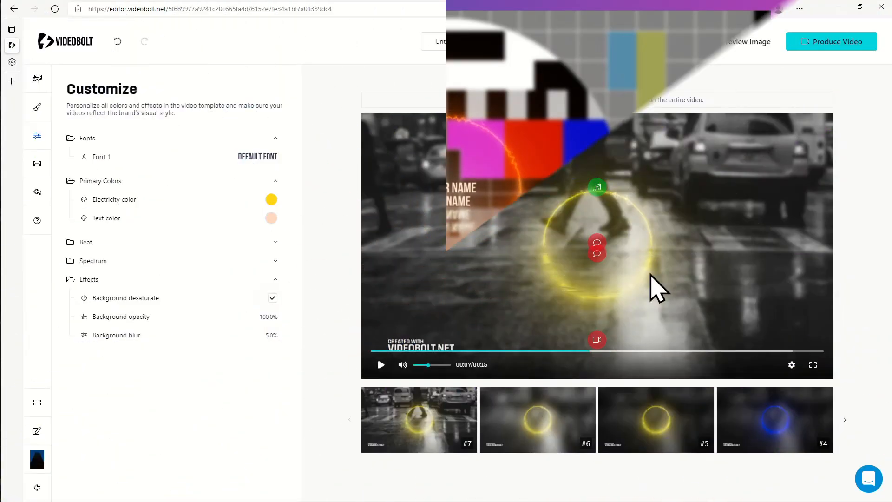
Import the rendered Thunder Beat 2 project from the produced videos as the Background Image media.
{"action": "left_click", "coordinate": [597, 340]}
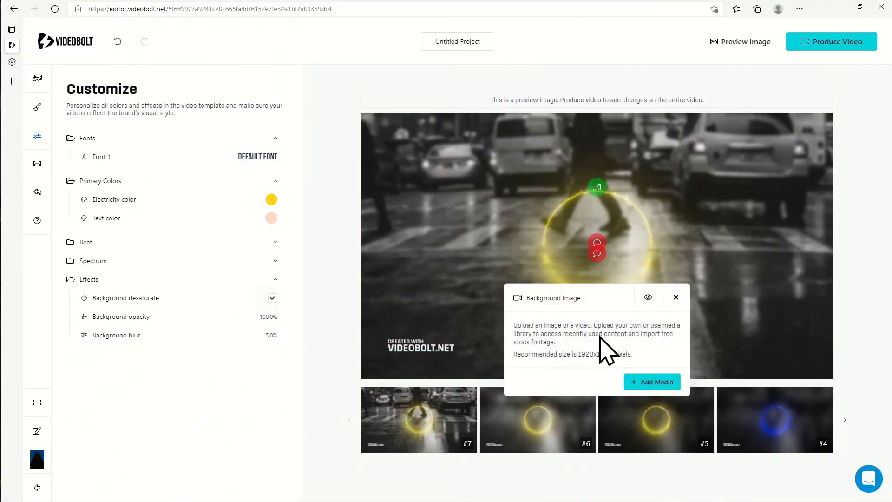
{"action": "left_click", "coordinate": [633, 382]}
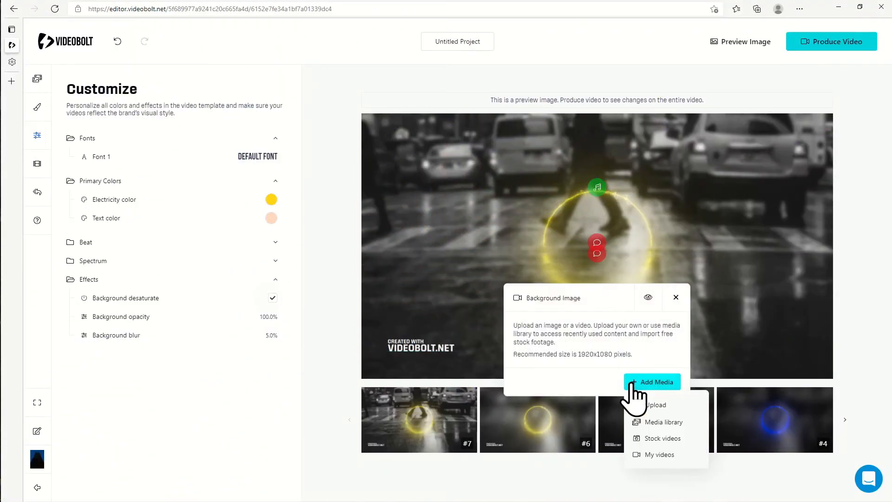
{"action": "left_click", "coordinate": [684, 454]}
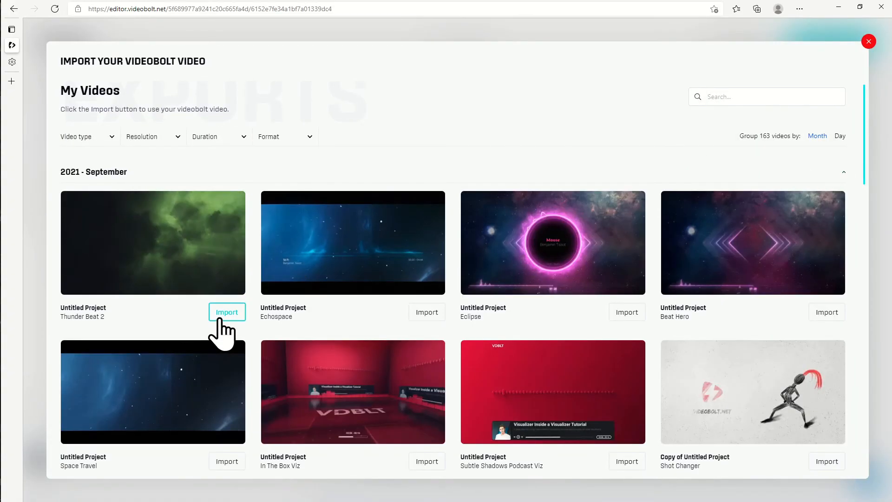
{"action": "left_click", "coordinate": [227, 312]}
{"action": "left_click", "coordinate": [675, 269]}
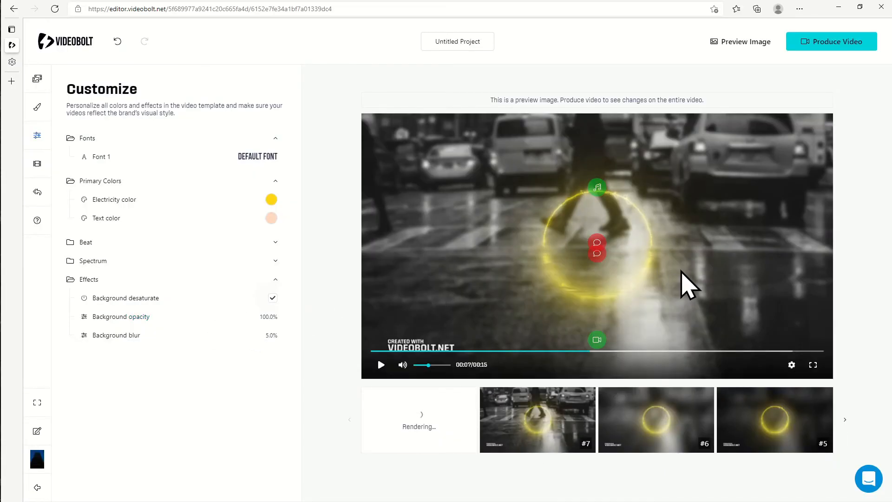
Produce a low-quality preview of the ring visualizer and start rendering the version without the watermark.
{"action": "left_click", "coordinate": [840, 42]}
{"action": "left_click", "coordinate": [545, 365]}
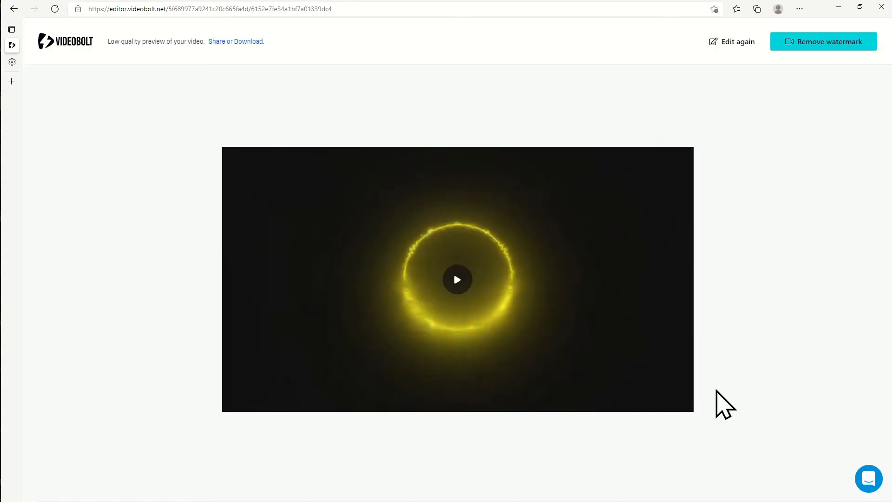
{"action": "left_click", "coordinate": [813, 43]}
{"action": "left_click", "coordinate": [524, 367]}
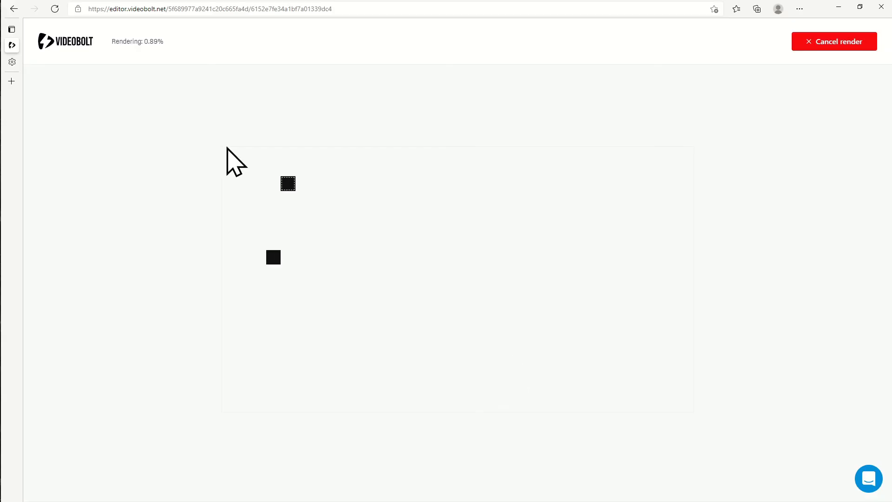
Return to the template library, search for "skull banger" and open the Skull Banger template for editing.
{"action": "left_click", "coordinate": [65, 44]}
{"action": "left_click", "coordinate": [515, 299]}
{"action": "type", "text": "skull banger"}
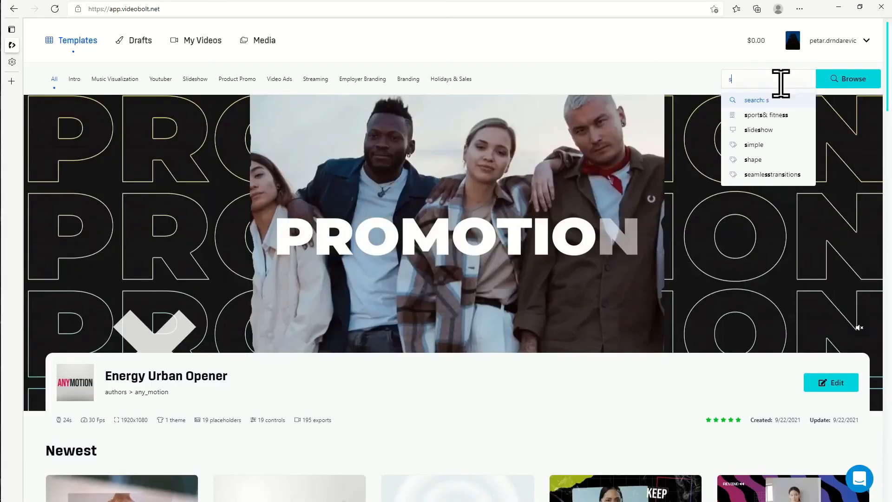
{"action": "key", "text": "Return"}
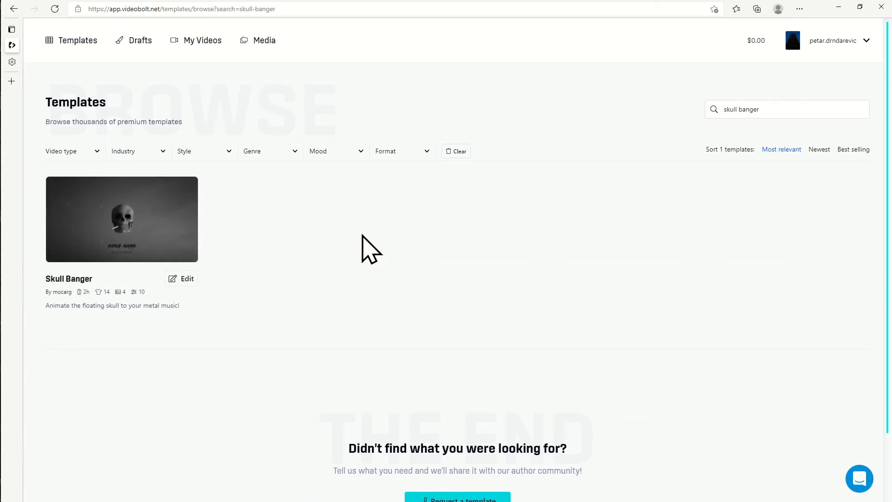
{"action": "left_click", "coordinate": [181, 279]}
Add the bensound-highoctane song from the media library to the Skull Banger Track placeholder.
{"action": "left_click", "coordinate": [266, 157]}
{"action": "left_click", "coordinate": [657, 284]}
{"action": "left_click", "coordinate": [685, 325]}
{"action": "left_click", "coordinate": [189, 321]}
{"action": "left_click", "coordinate": [813, 458]}
Set the Song Name text to "High Octane" and fill the Author Name text with the artist's name.
{"action": "left_click", "coordinate": [603, 327]}
{"action": "type", "text": "High Octane"}
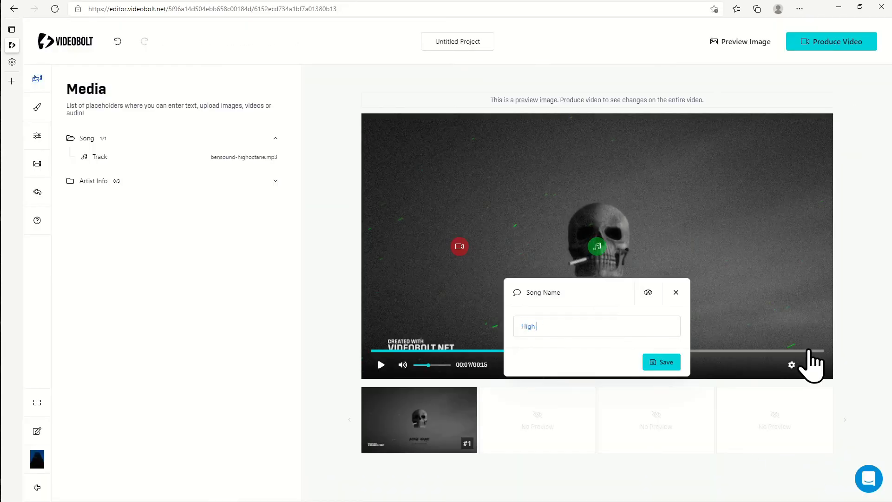
{"action": "left_click", "coordinate": [662, 362]}
{"action": "left_click", "coordinate": [596, 348]}
{"action": "type", "text": "Benjamin Tissot"}
{"action": "left_click", "coordinate": [661, 382]}
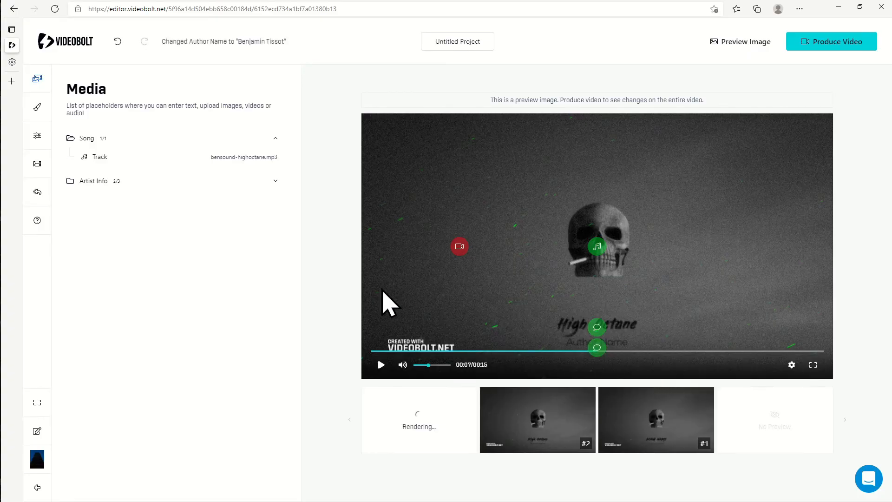
Set the Particles color to hex FFD700.
{"action": "left_click", "coordinate": [37, 135]}
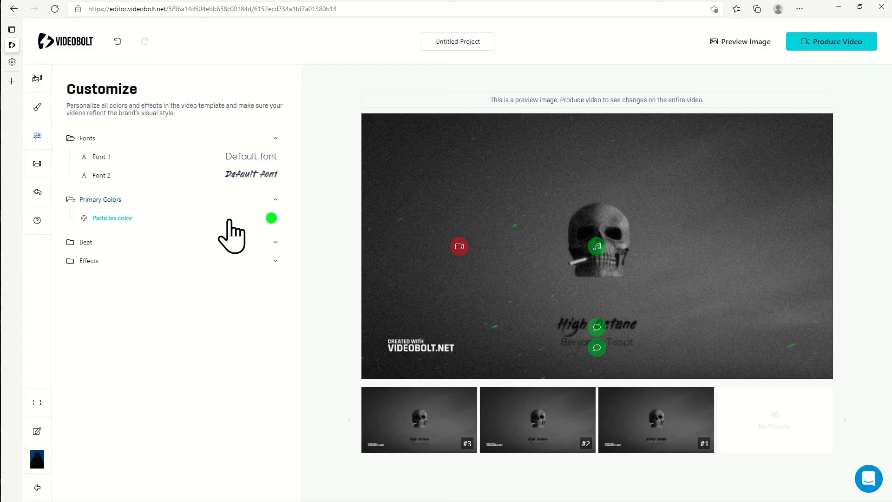
{"action": "left_click", "coordinate": [269, 218]}
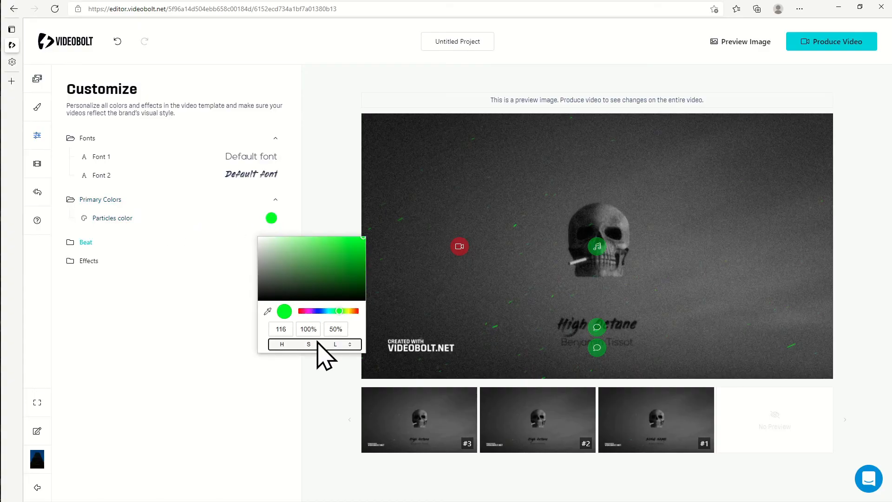
{"action": "left_click", "coordinate": [327, 331]}
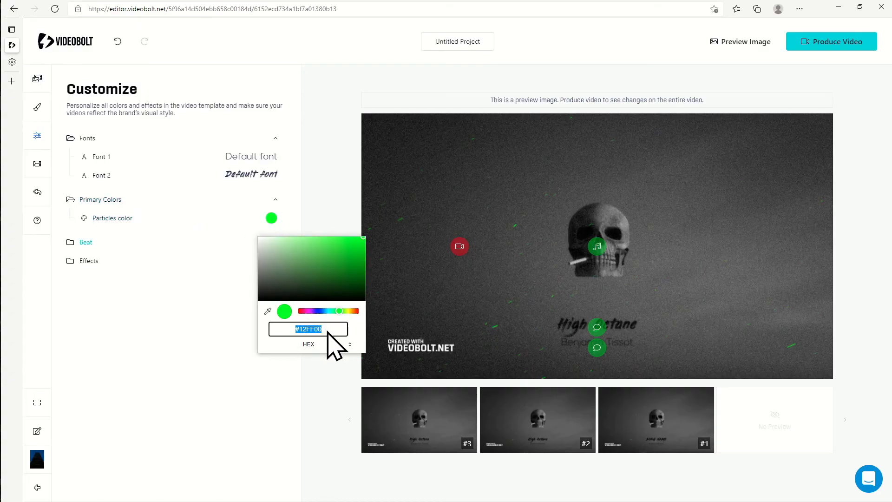
{"action": "type", "text": "FFD700"}
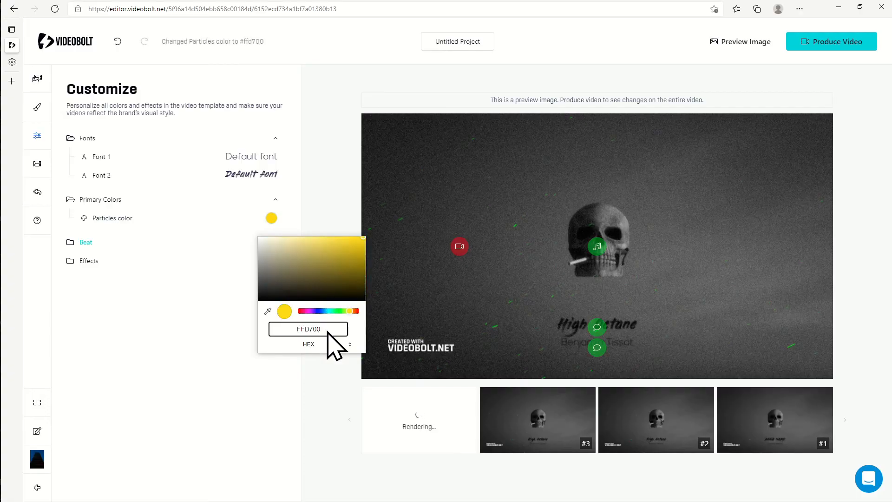
{"action": "left_click", "coordinate": [328, 360]}
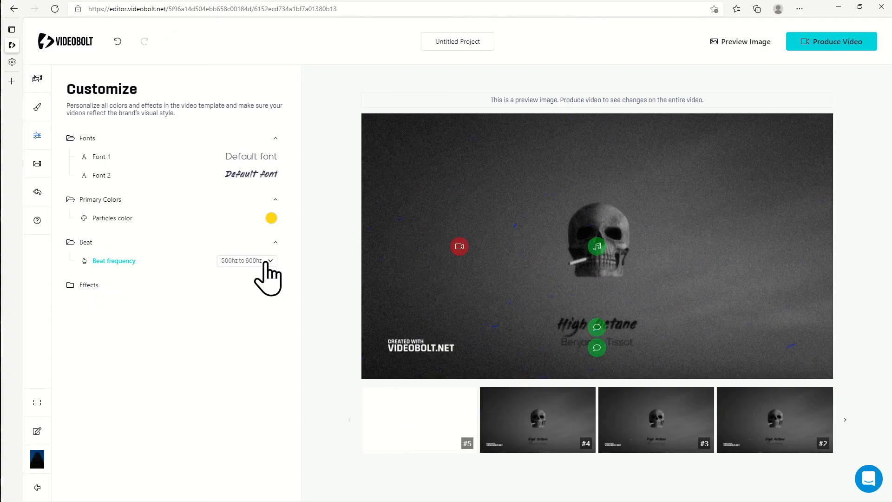
Set the Beat frequency of the Skull Banger template to 100hz to 200hz.
{"action": "left_click", "coordinate": [266, 261]}
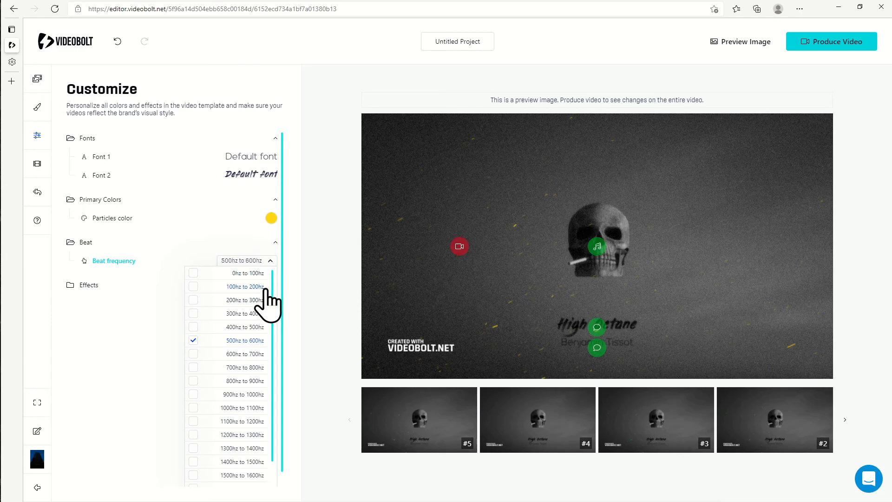
{"action": "left_click", "coordinate": [265, 289]}
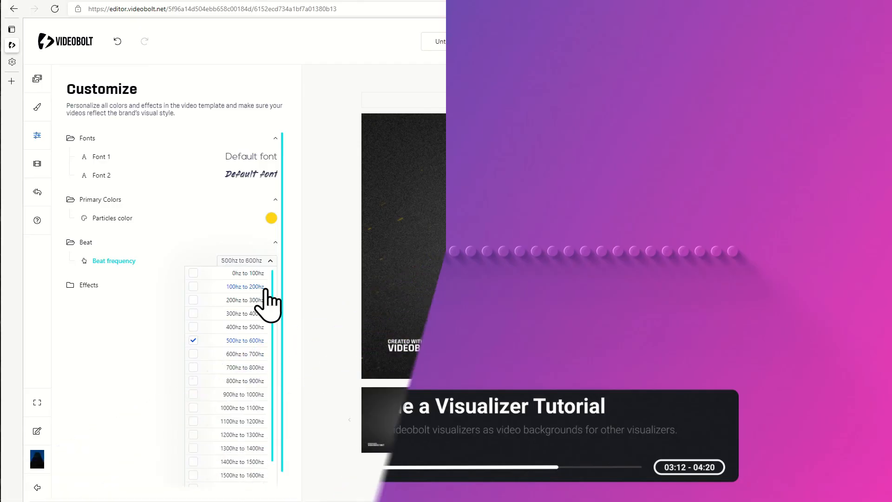
{"action": "left_click", "coordinate": [264, 288]}
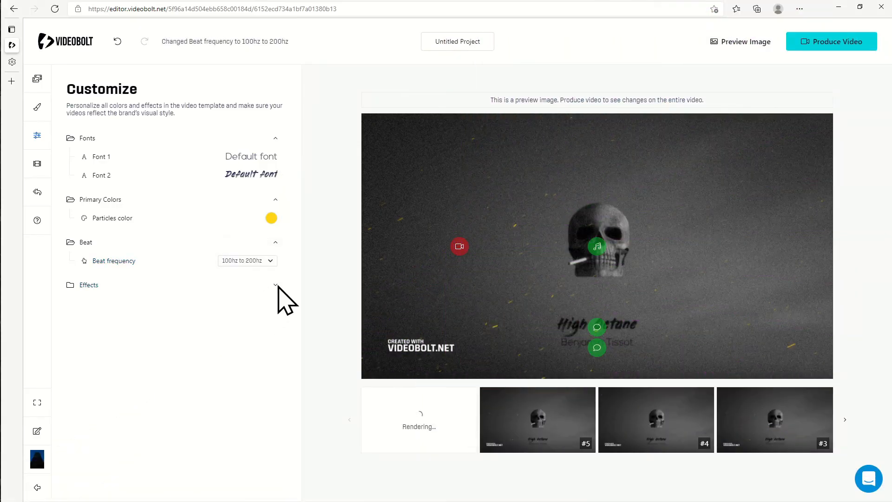
Expand the Effects settings and set the Background tint amount to 0%.
{"action": "left_click", "coordinate": [276, 285]}
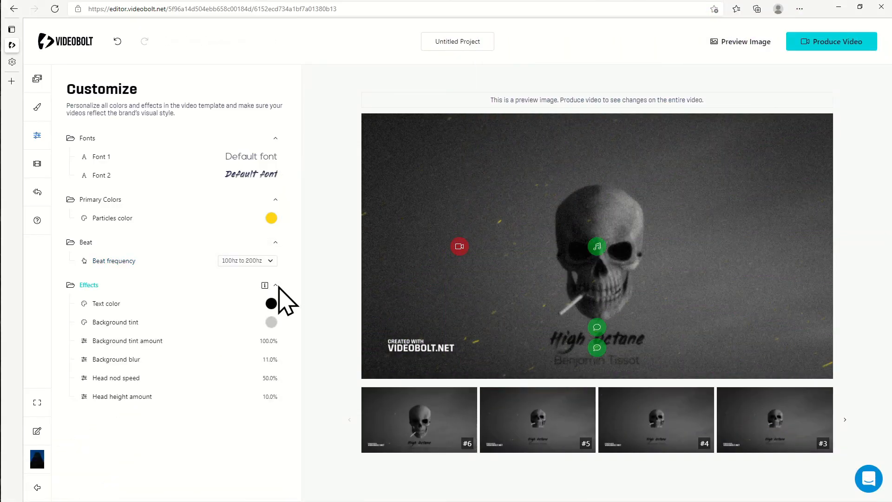
{"action": "left_click", "coordinate": [275, 343]}
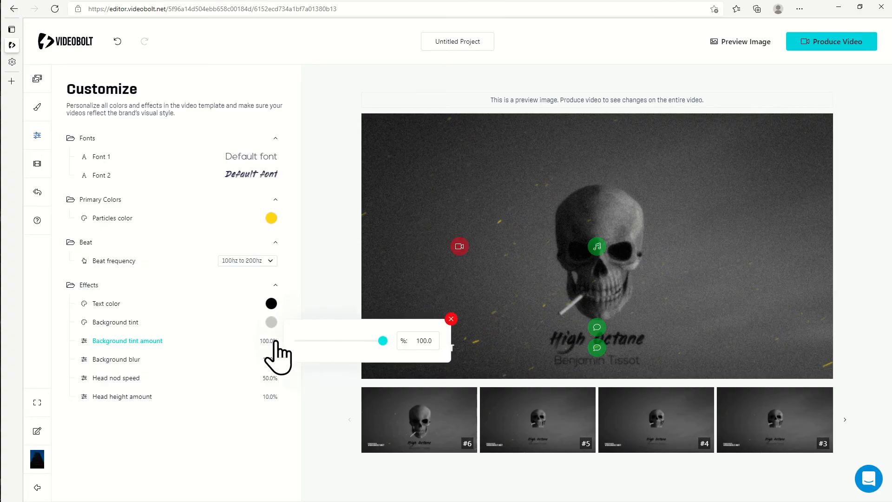
{"action": "double_click", "coordinate": [418, 340]}
{"action": "left_click", "coordinate": [451, 320]}
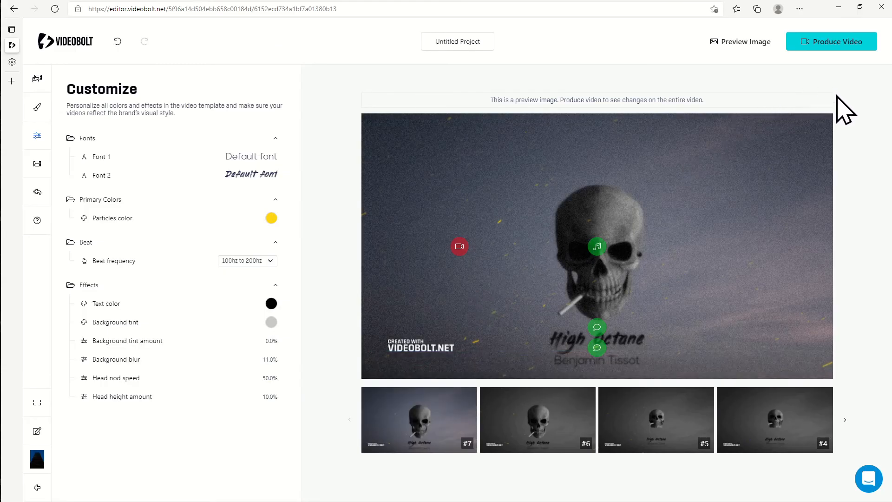
Import the rendered Circular Lightning video from My Videos as the media for the Background placeholder.
{"action": "left_click", "coordinate": [459, 246]}
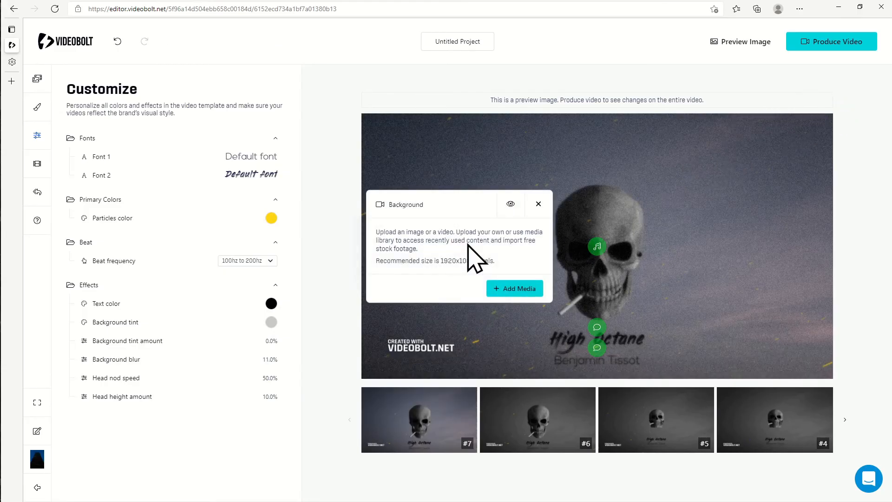
{"action": "left_click", "coordinate": [501, 290]}
{"action": "left_click", "coordinate": [528, 362]}
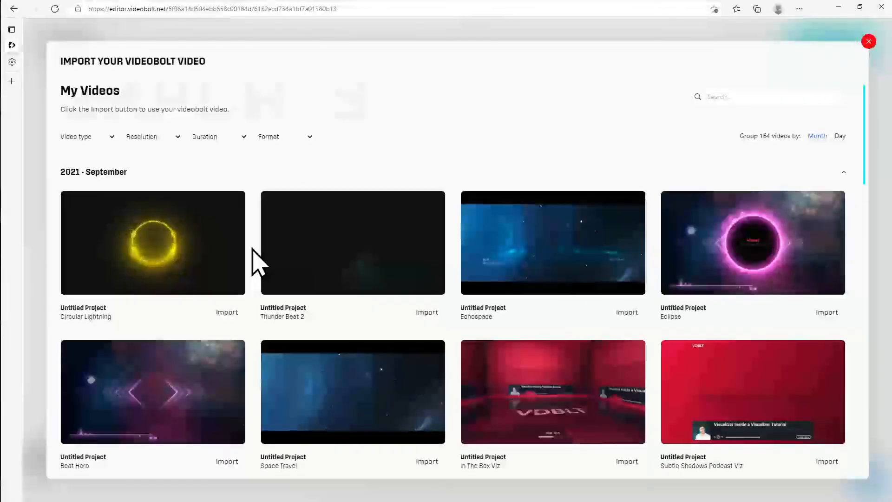
{"action": "left_click", "coordinate": [226, 312]}
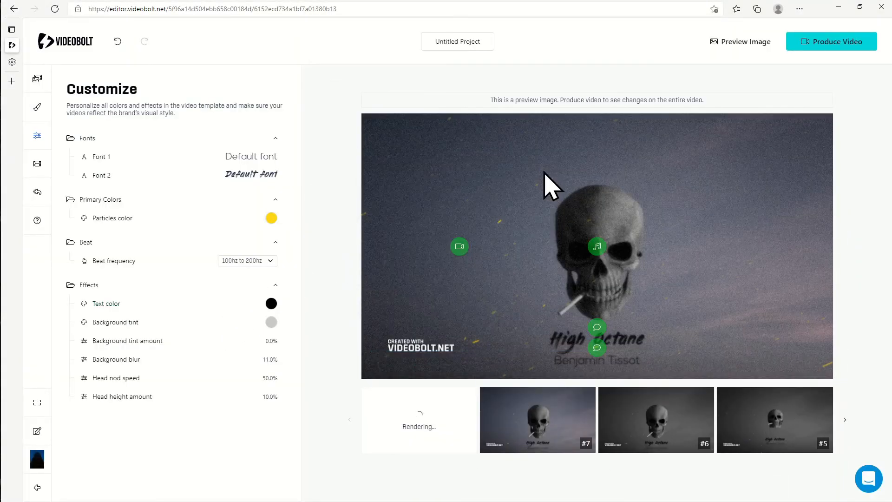
Produce the skull video, exit its full-screen preview and request removal of the watermark.
{"action": "left_click", "coordinate": [834, 43]}
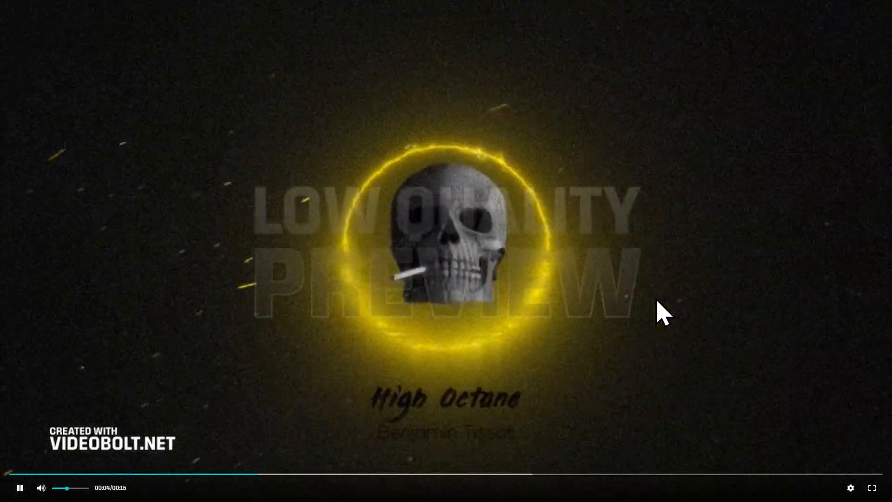
{"action": "key", "text": "Escape"}
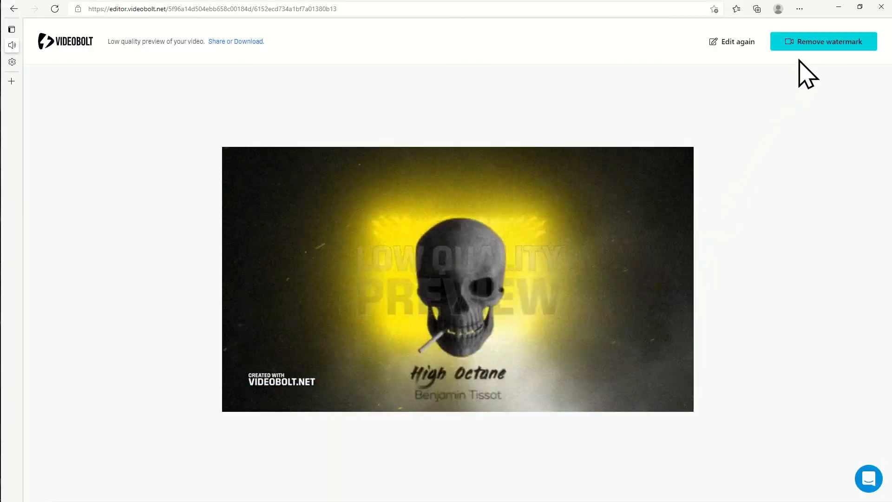
{"action": "left_click", "coordinate": [807, 46]}
{"action": "left_click", "coordinate": [511, 371]}
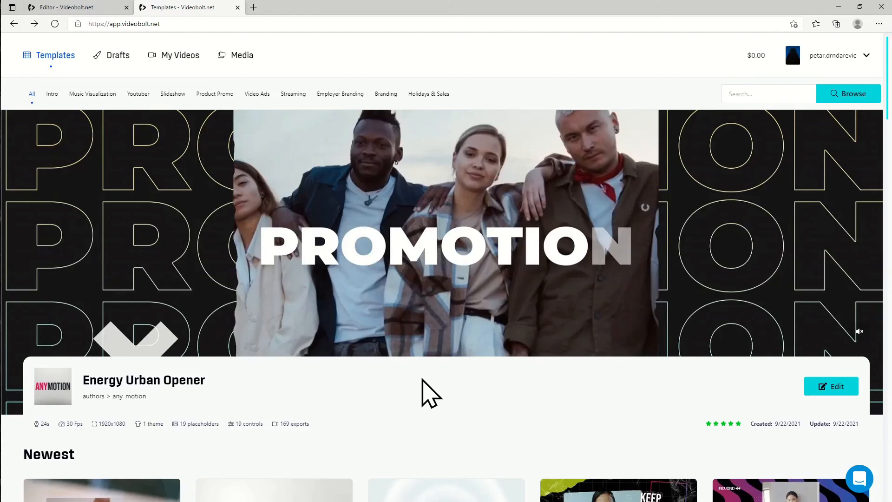
Search the template library for "video background".
{"action": "left_click", "coordinate": [799, 93]}
{"action": "type", "text": "video background"}
{"action": "left_click", "coordinate": [846, 95]}
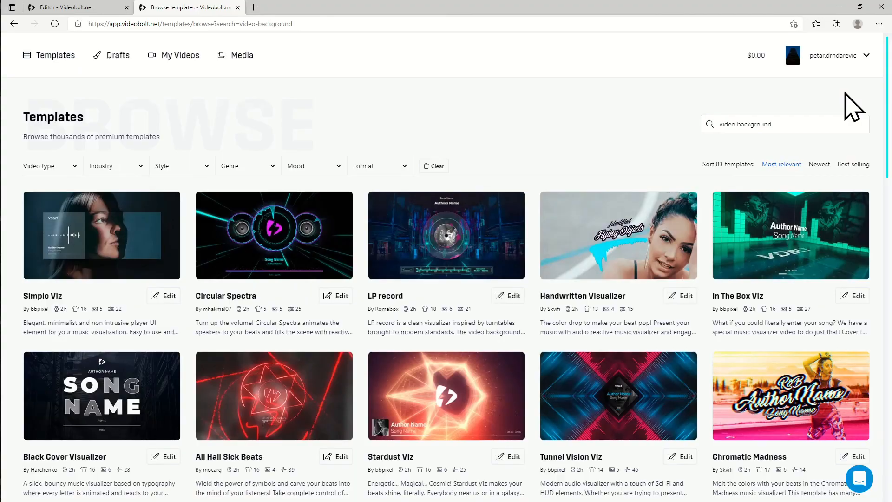